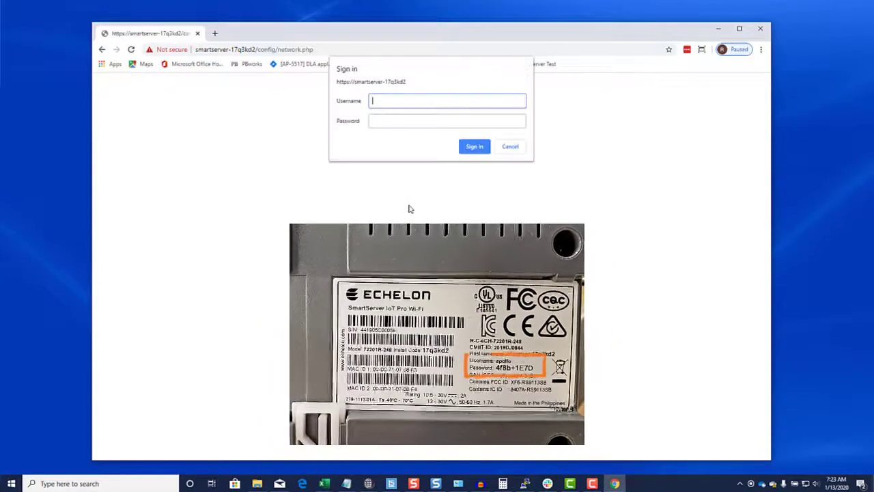
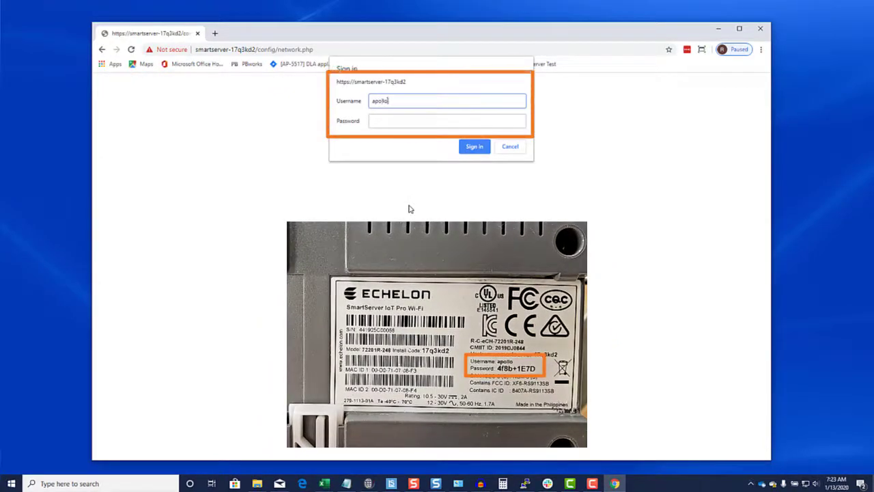
Step: Sign in to the SmartServer IoT using the default username and password from the device label
key("Tab")
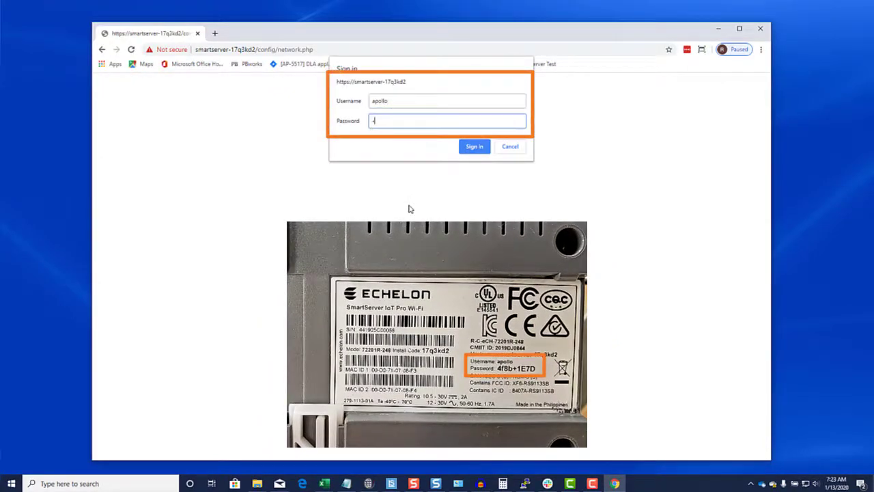
key("Return")
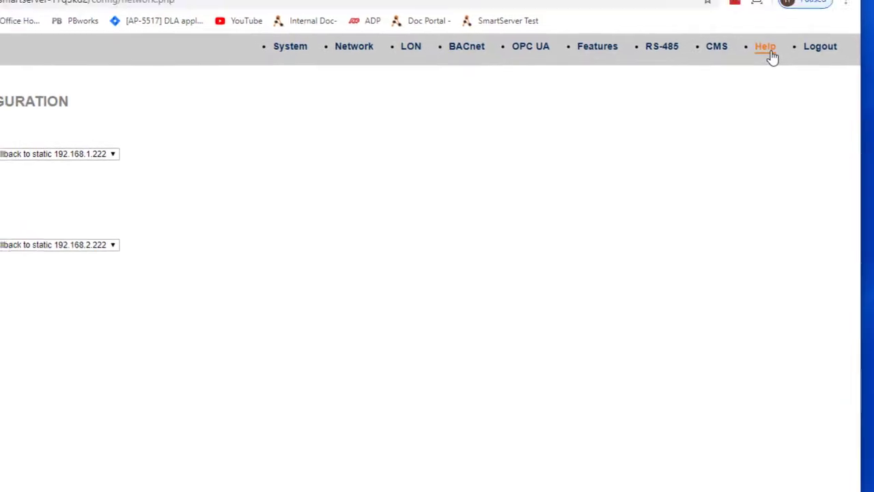
left_click(741, 32)
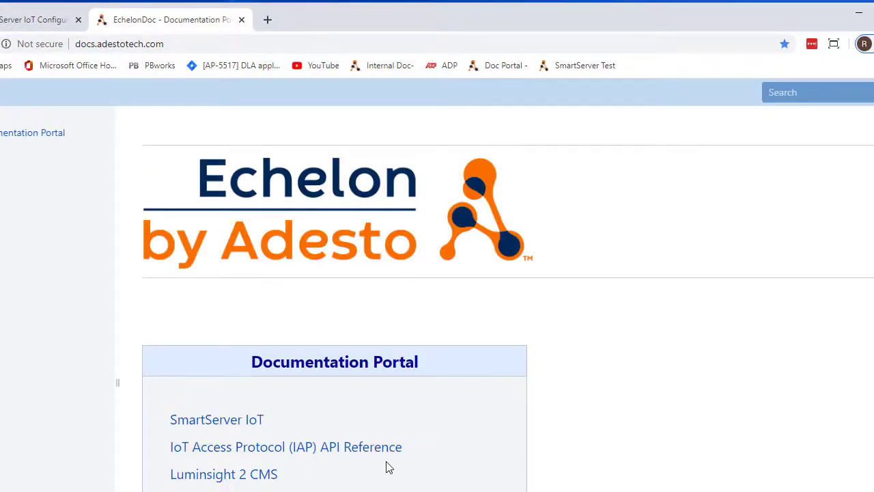
left_click(227, 421)
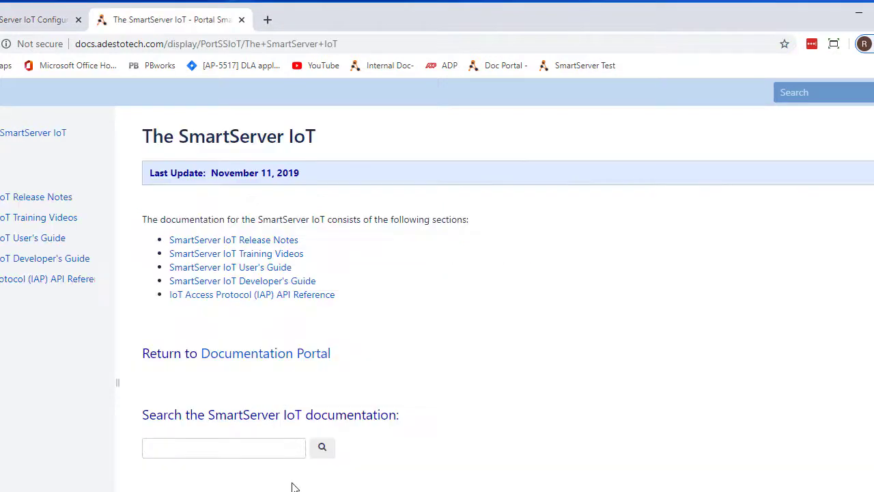
key("alt+Left")
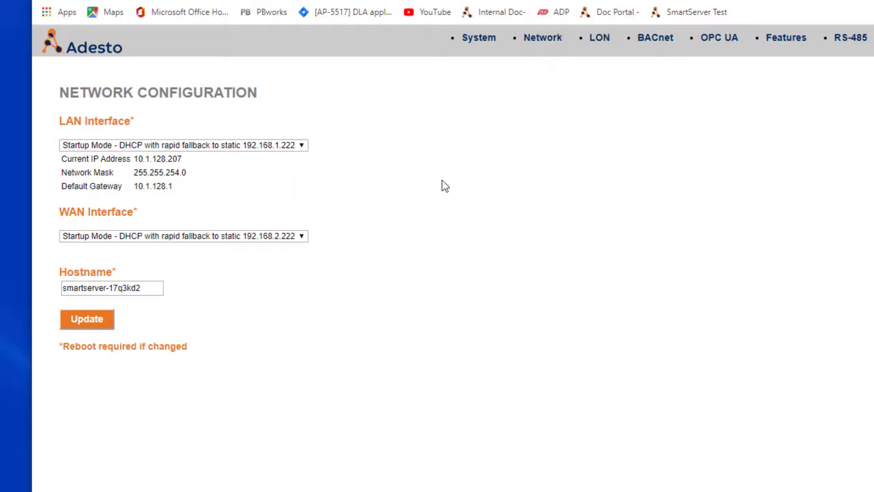
Step: Switch the LAN and WAN interfaces from DHCP with static fallback to plain DHCP
left_click(305, 145)
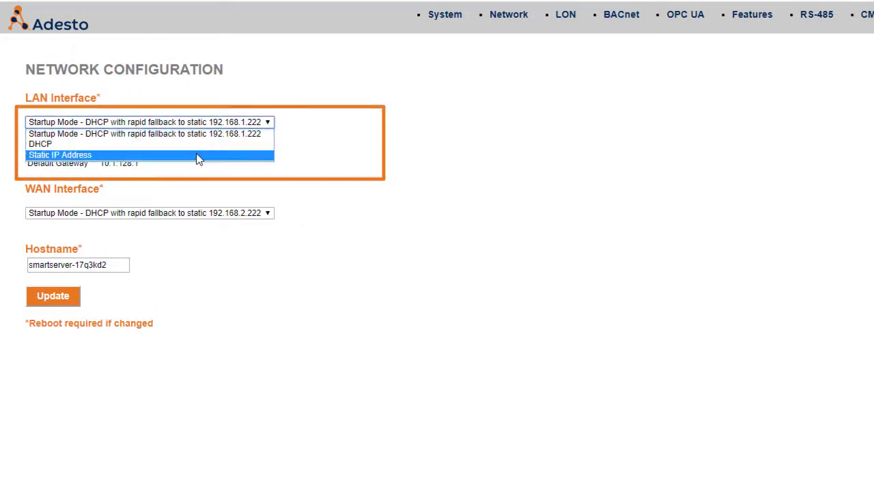
left_click(131, 146)
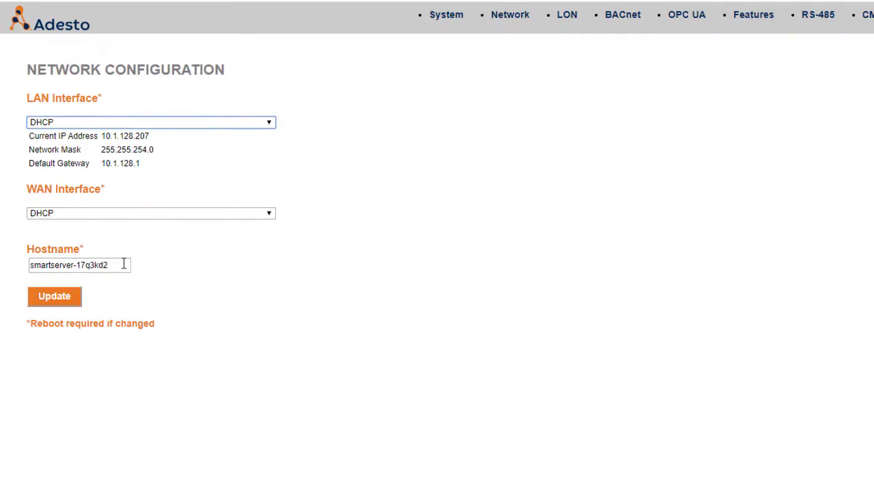
Step: Replace the old hostname with Adesto-02 and submit the network settings
left_click(120, 264)
key("BackSpace")
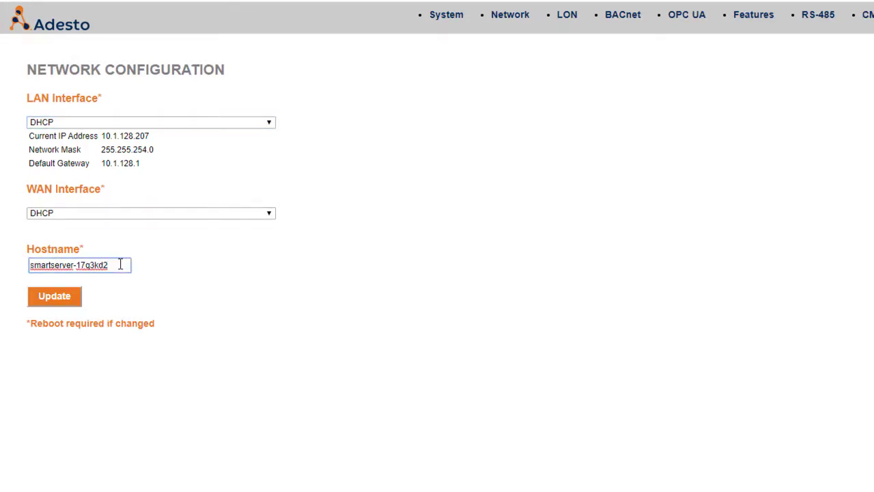
key("BackSpace")
key("BackSpace")
key("BackSpace")
key("BackSpace")
key("BackSpace")
key("BackSpace")
key("BackSpace")
key("BackSpace")
key("BackSpace")
key("BackSpace")
key("BackSpace")
key("BackSpace")
key("BackSpace")
key("BackSpace")
key("BackSpace")
key("BackSpace")
key("BackSpace")
key("BackSpace")
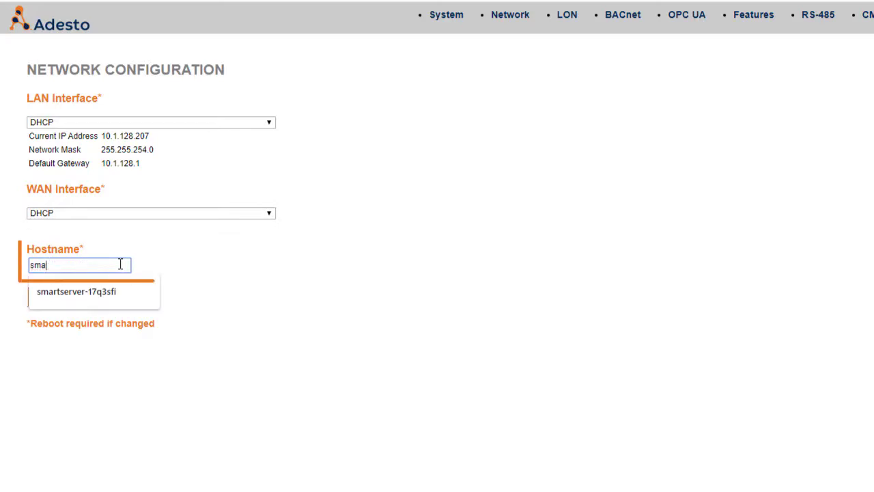
type("A")
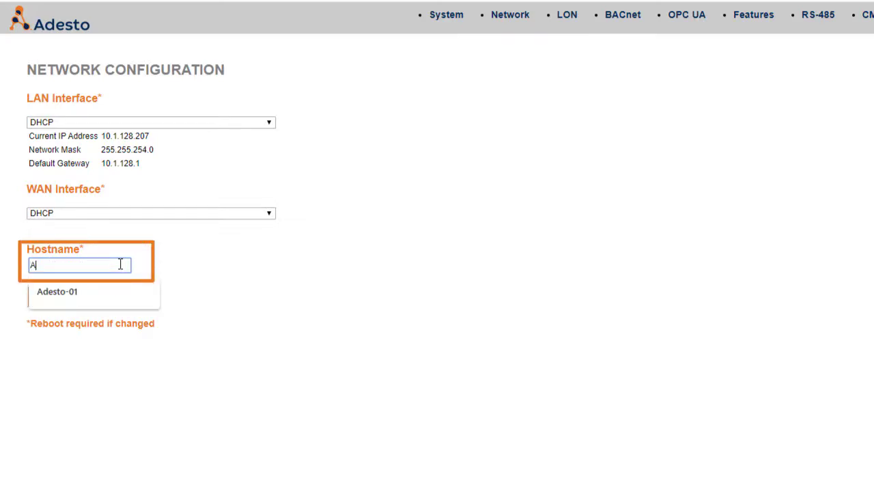
type("desto-02")
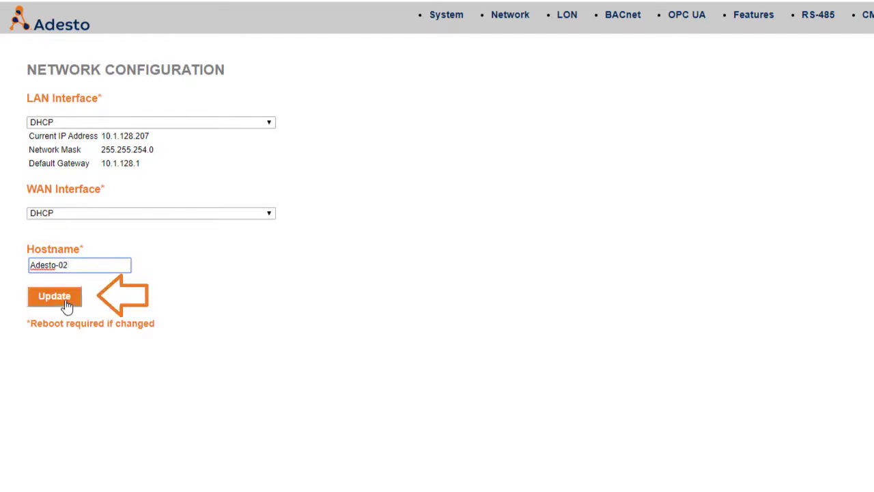
left_click(61, 301)
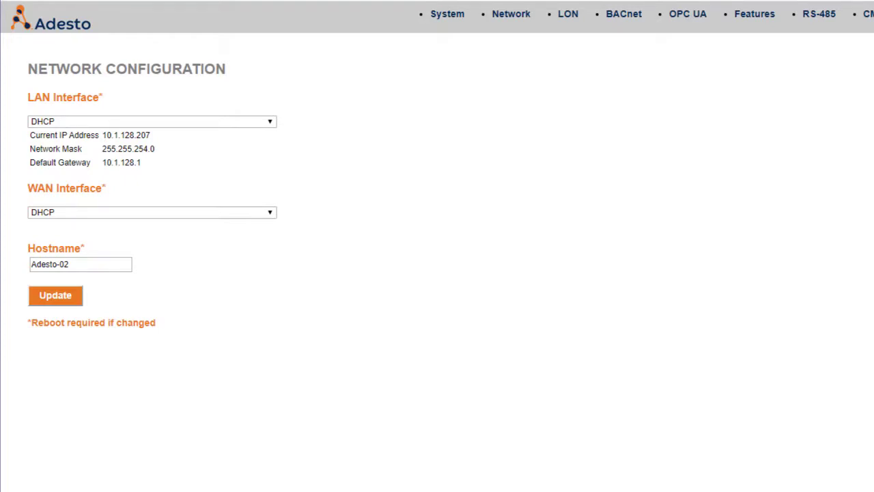
Step: Go to the System page and open the Reset To Defaults options
left_click(445, 19)
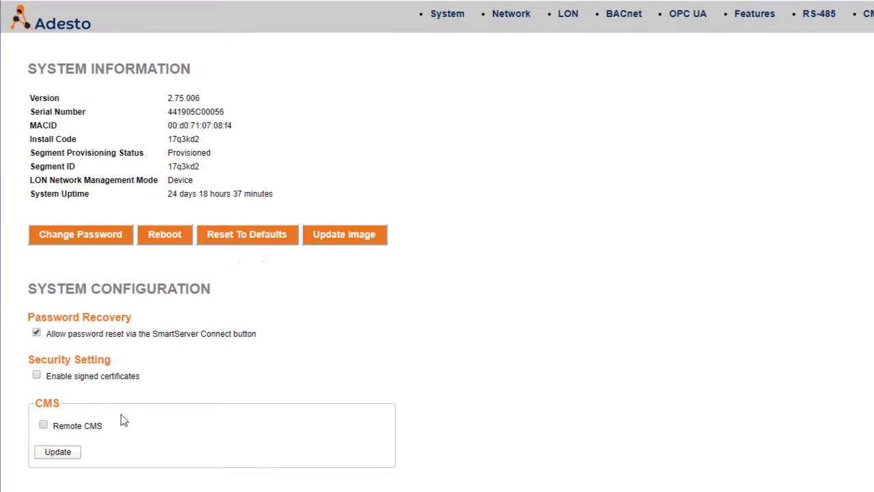
left_click(266, 235)
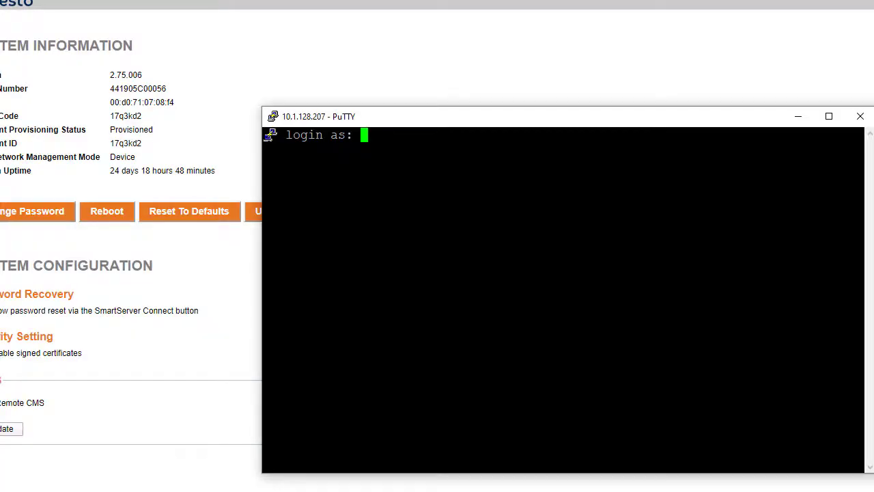
Step: Log in to the SmartServer over SSH in PuTTY and enter apollo-reset normal ea1
key("Return")
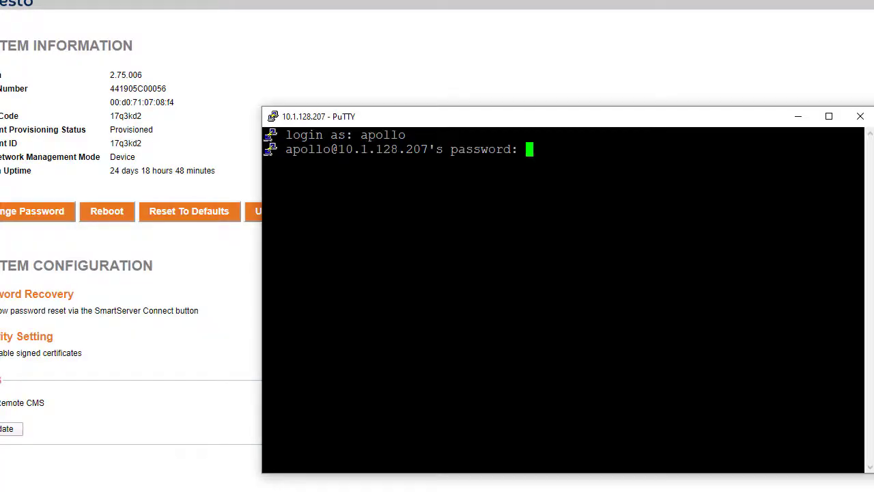
key("Return")
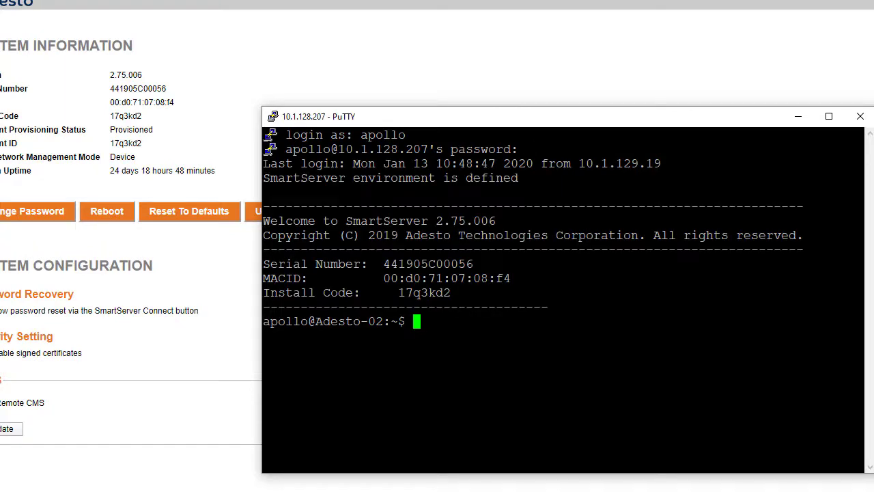
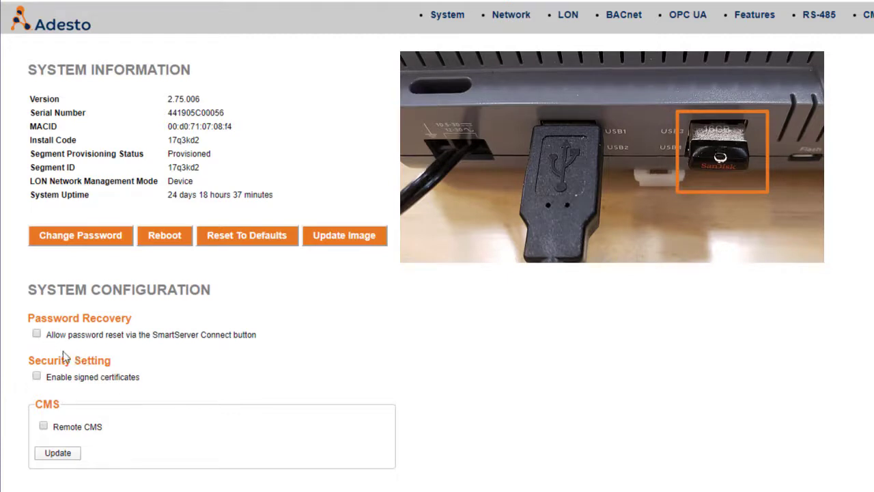
Step: Allow password reset via the Connect button and paste sudo /media/usb0/update.sh into PuTTY
left_click(37, 334)
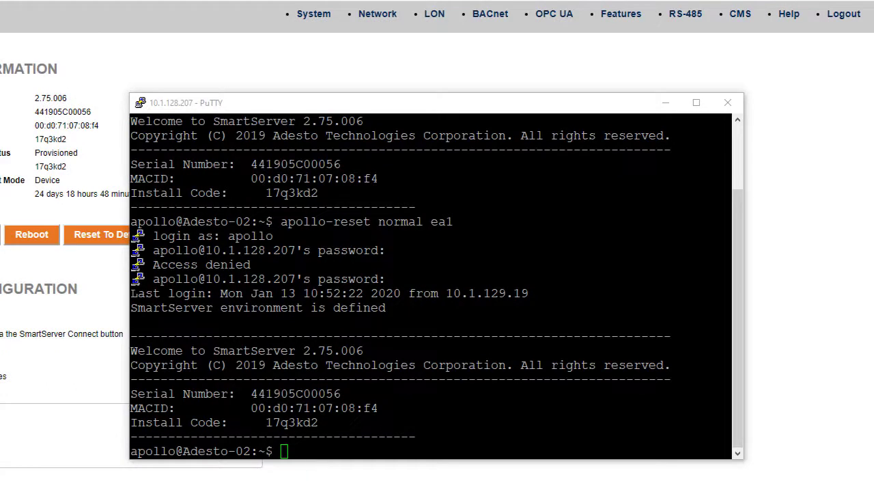
left_click(285, 451)
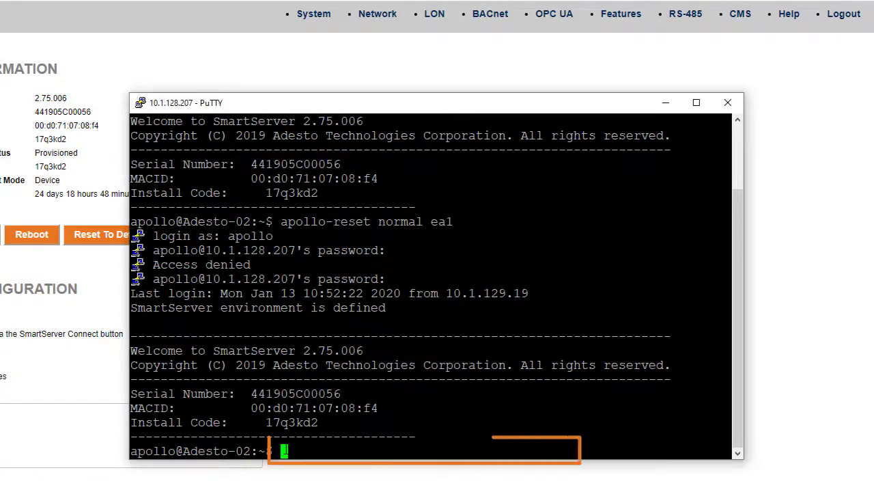
type("sudo /media/usb0/update.sh")
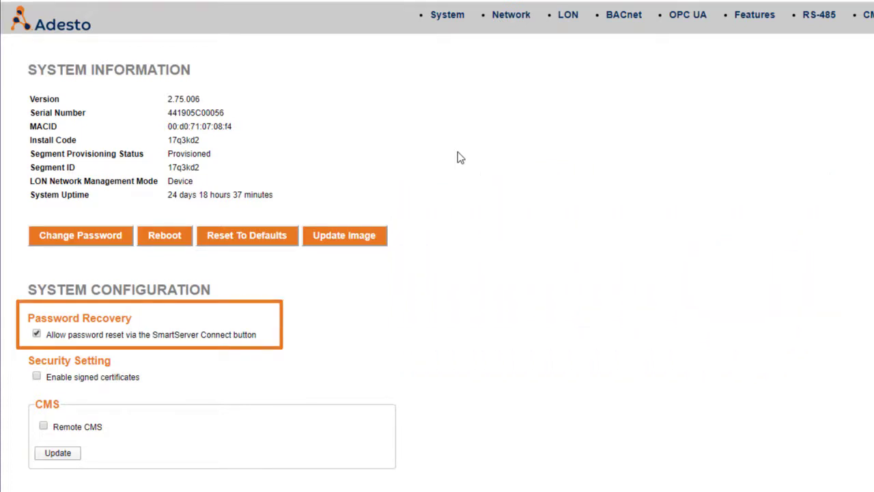
left_click(36, 334)
left_click(37, 333)
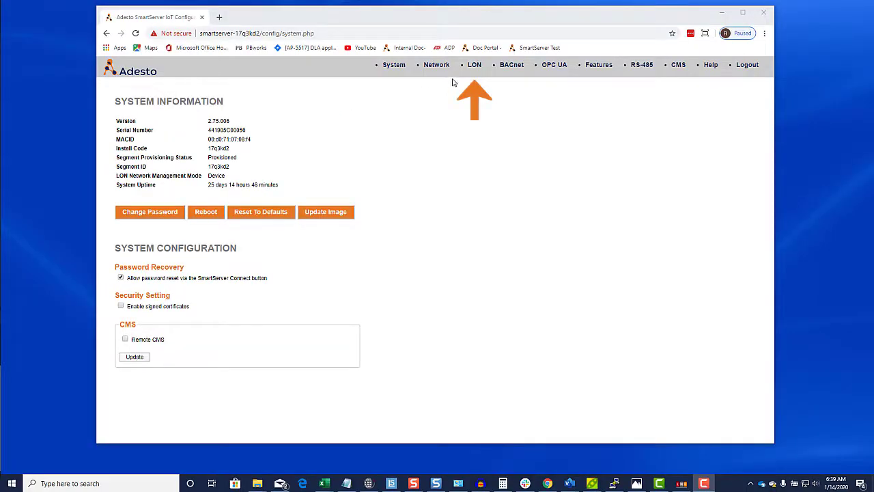
Step: On the LON page, enable lon0 with its protocol analyzer and enable the eth0 IP-852 router
left_click(474, 67)
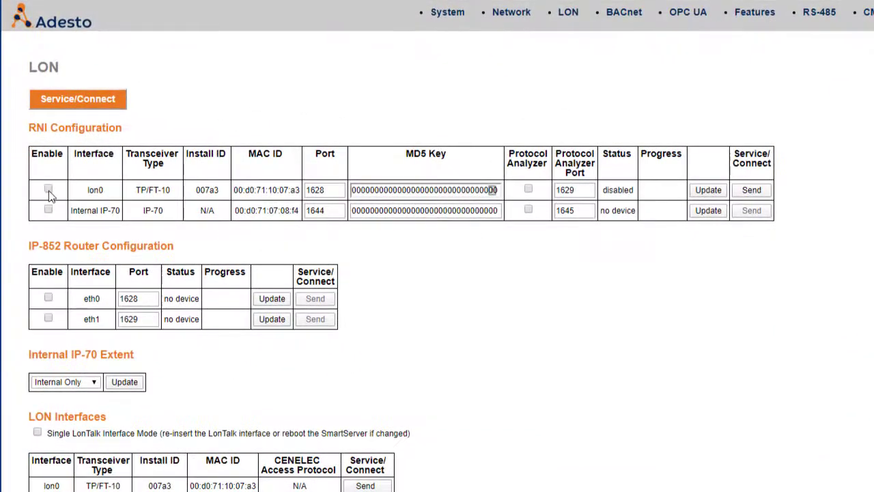
left_click(49, 190)
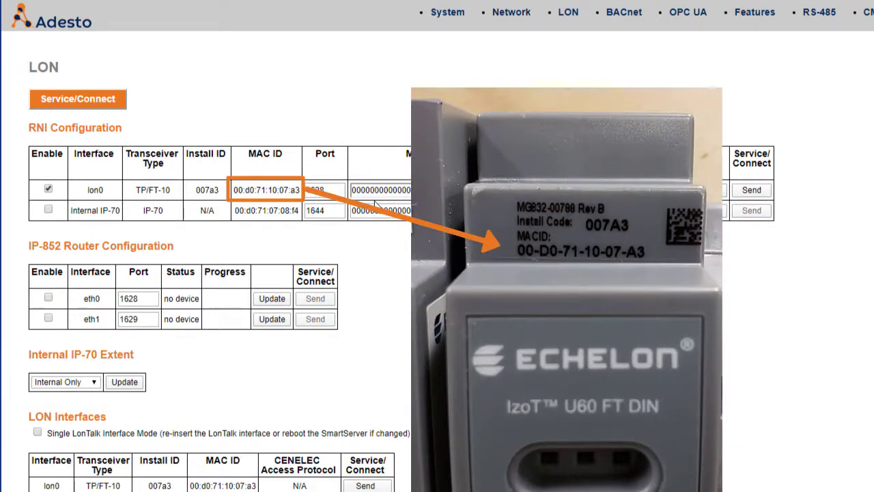
left_click(528, 189)
left_click(708, 189)
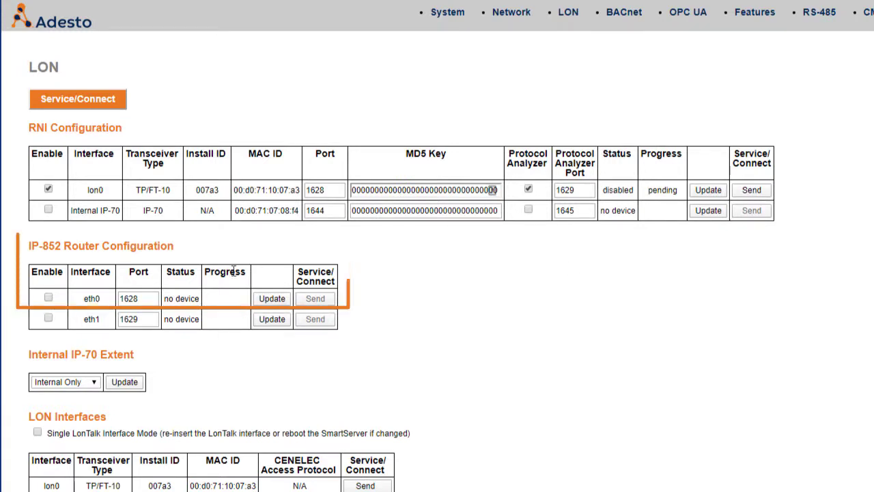
left_click(48, 299)
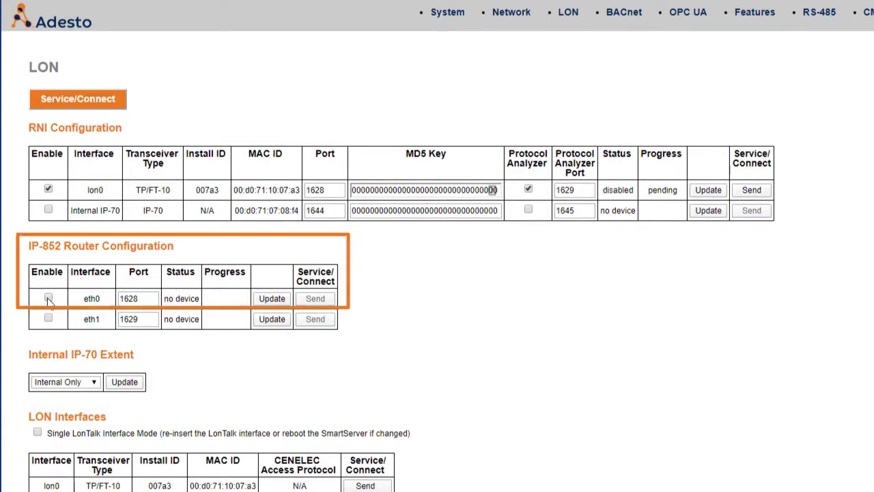
left_click(273, 299)
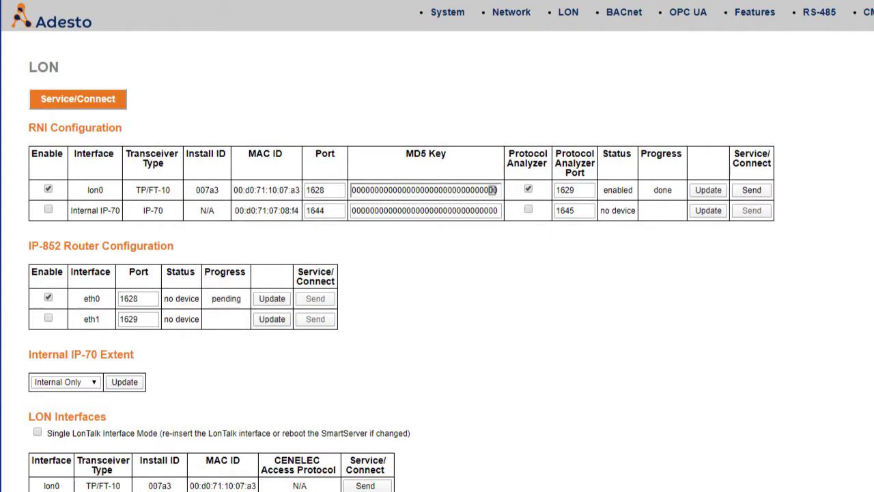
Step: Set the Internal IP-70 Extent to Internal + eth0 and apply it
scroll(401, 271, "down", 2)
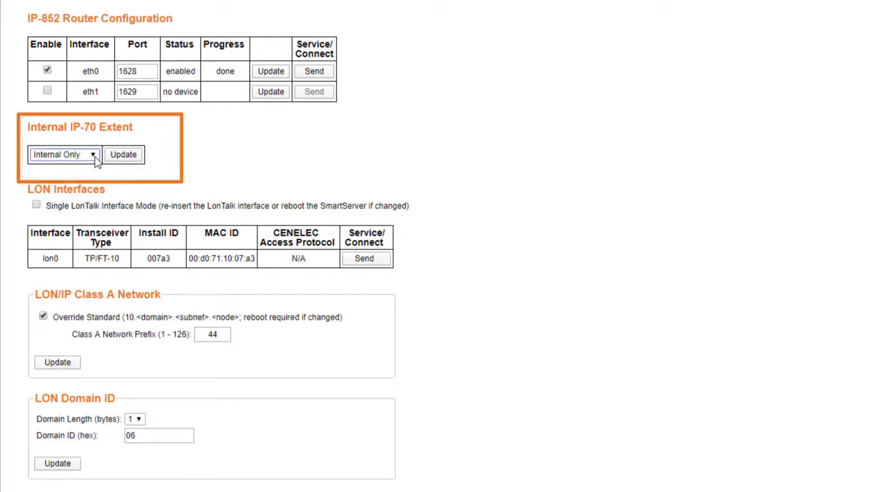
left_click(95, 157)
left_click(91, 176)
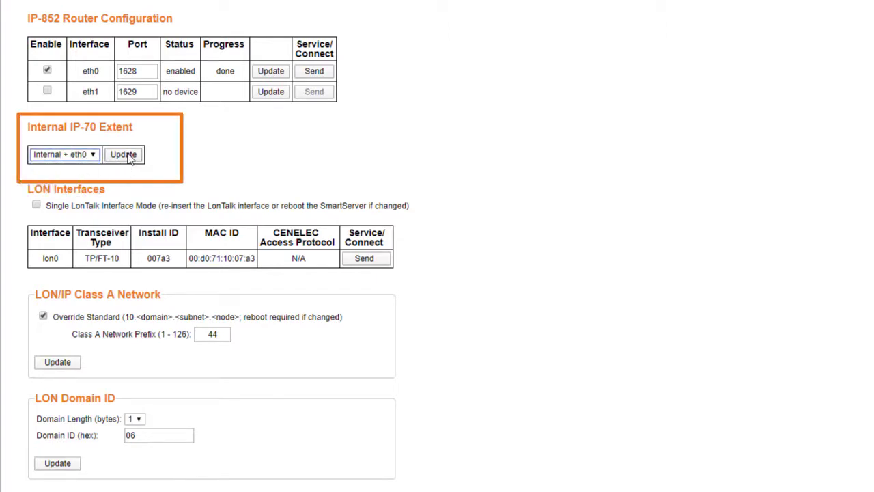
left_click(130, 159)
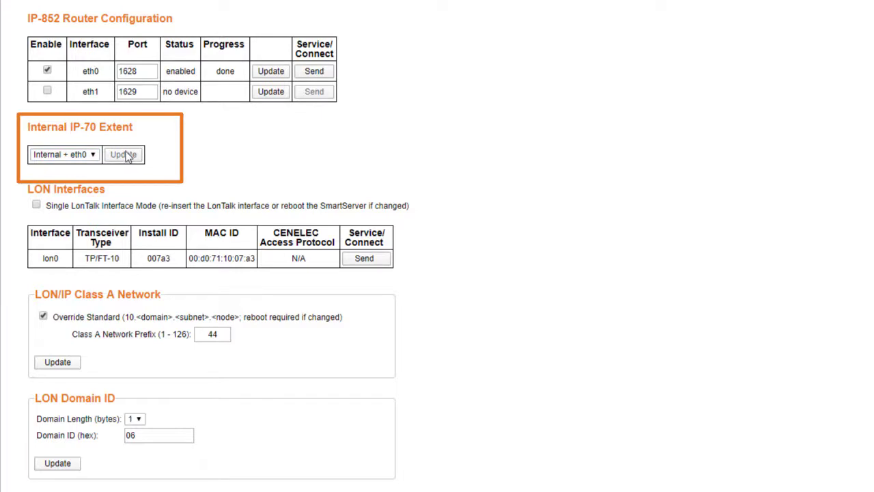
Step: Disable the eth0 IP-852 router and return the IP-70 Extent to Internal Only
left_click(47, 71)
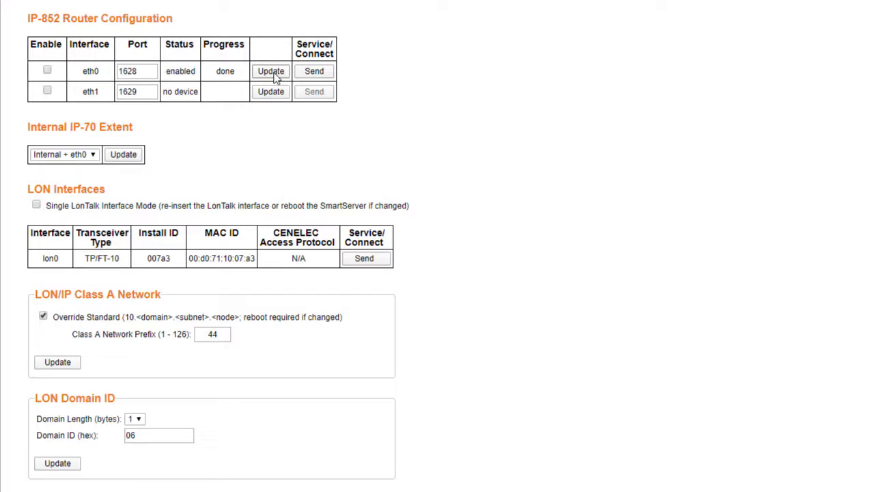
left_click(275, 75)
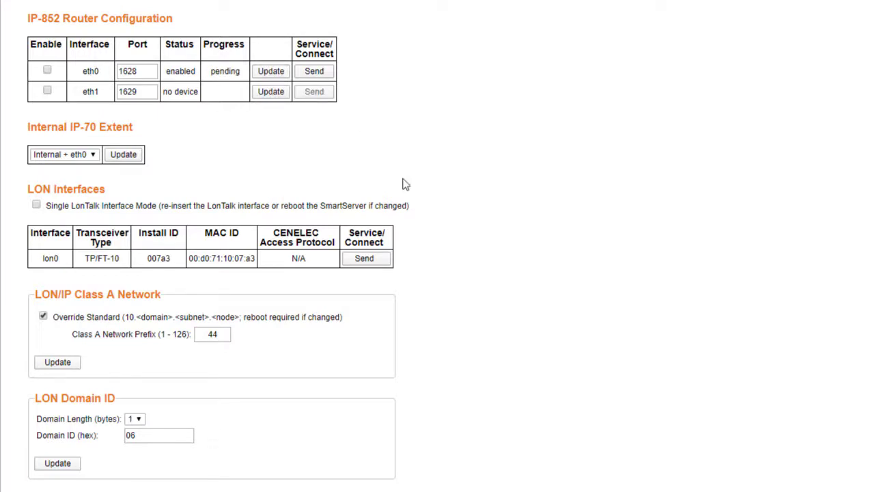
left_click(96, 155)
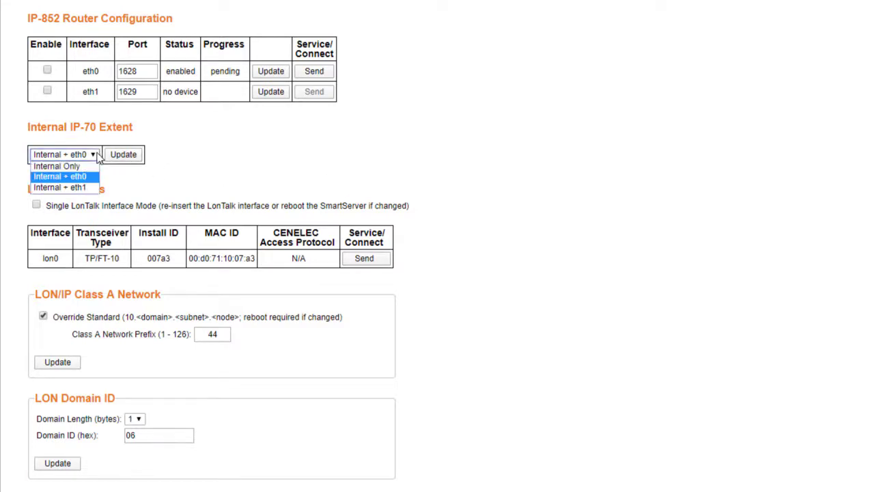
left_click(72, 166)
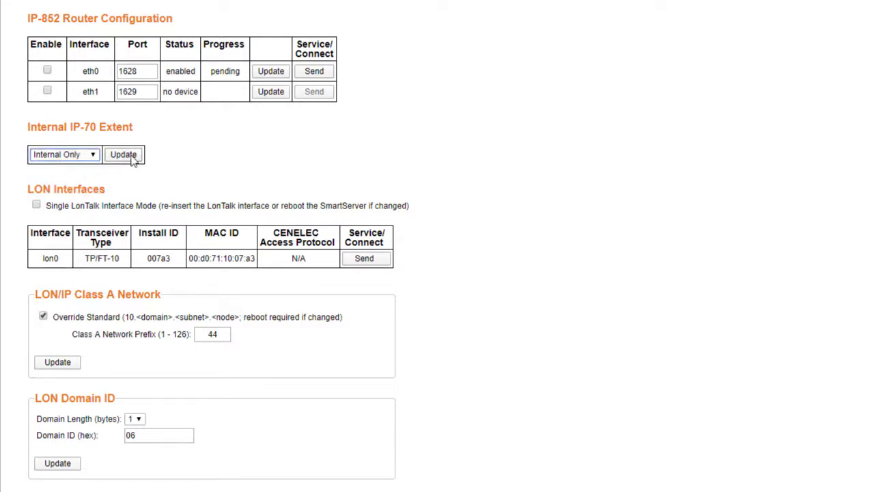
left_click(133, 158)
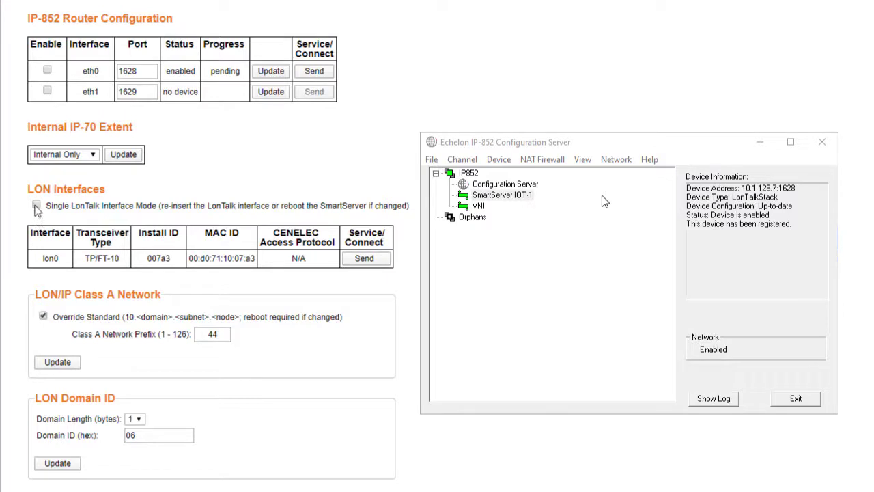
Step: Enable Single LonTalk Interface Mode, then go to the BACnet Router & Server page
left_click(36, 206)
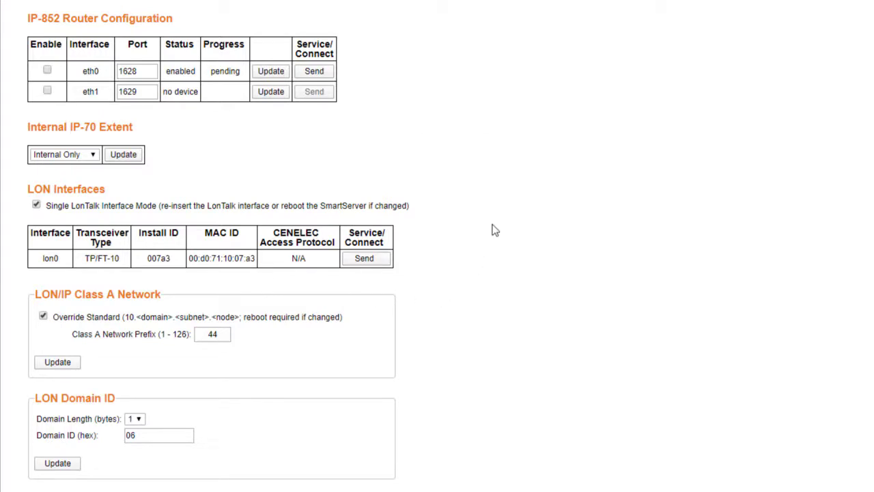
scroll(504, 195, "down", 2)
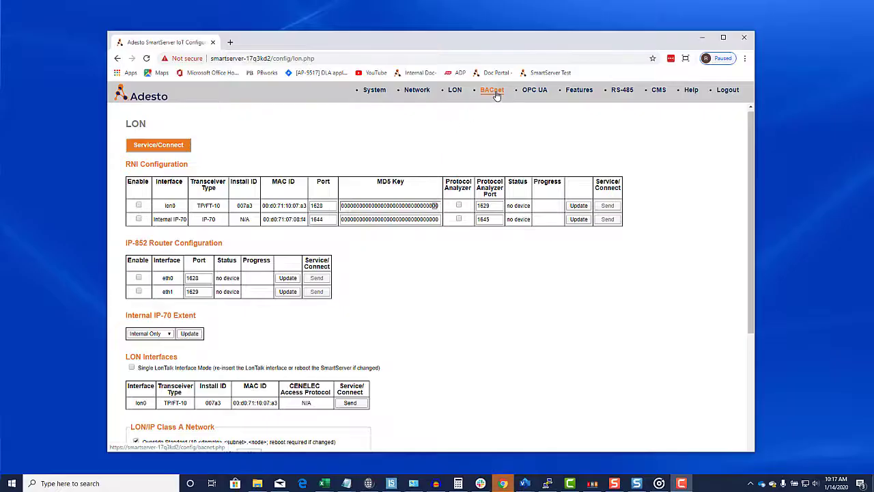
left_click(494, 93)
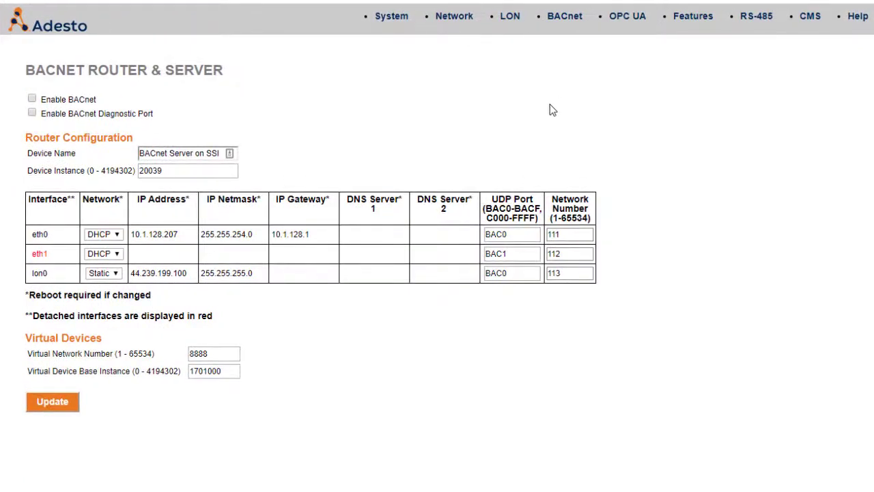
Step: Enable BACnet with its diagnostic port, save, and go to the OPC UA page
left_click(39, 107)
left_click(48, 407)
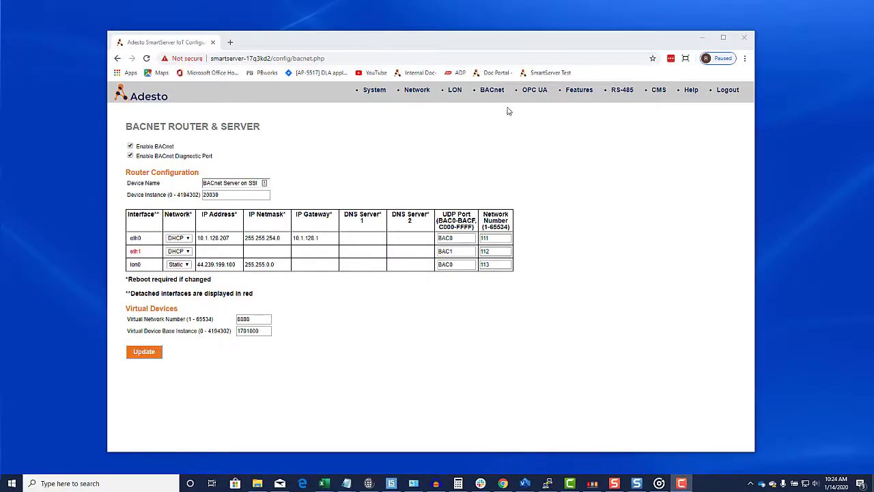
left_click(527, 96)
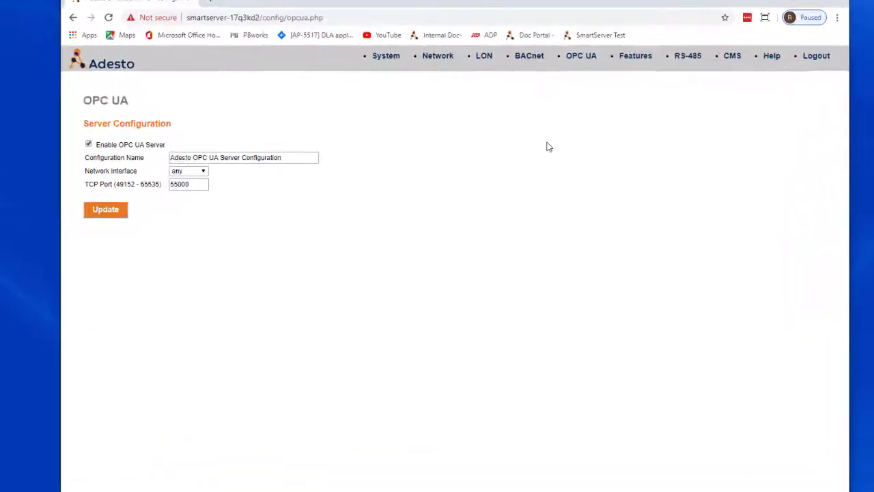
left_click(89, 145)
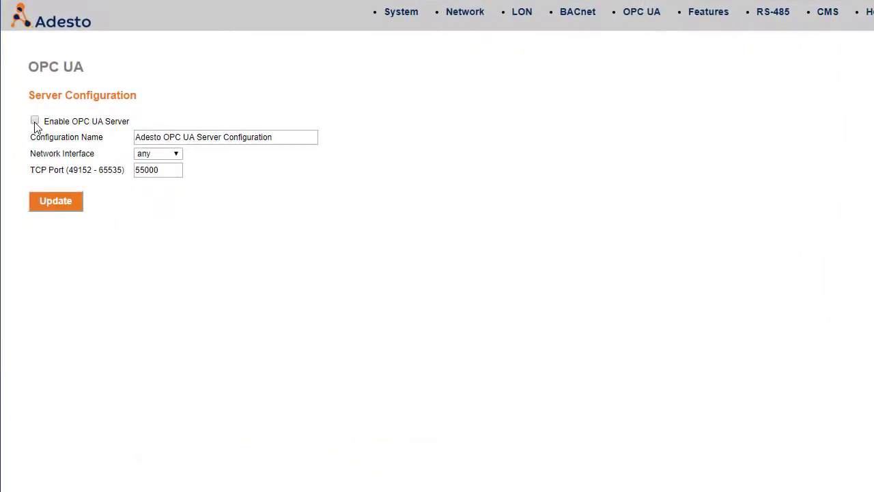
left_click(35, 122)
left_click(179, 157)
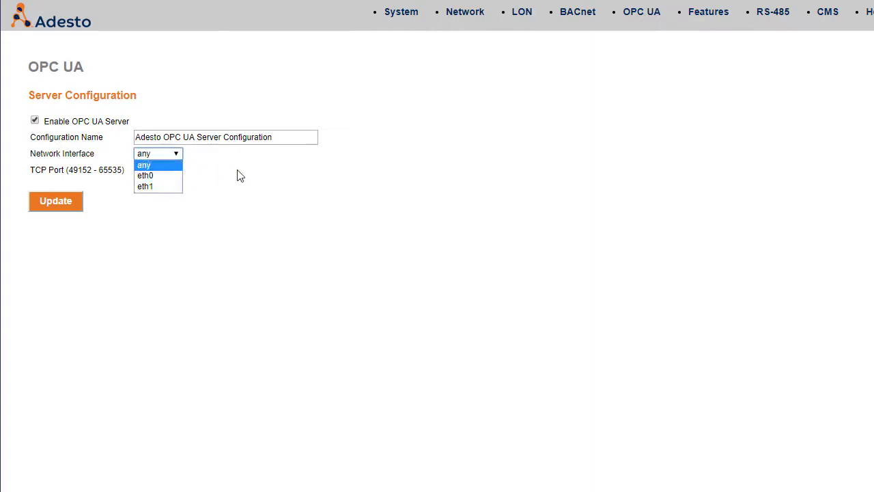
left_click(316, 184)
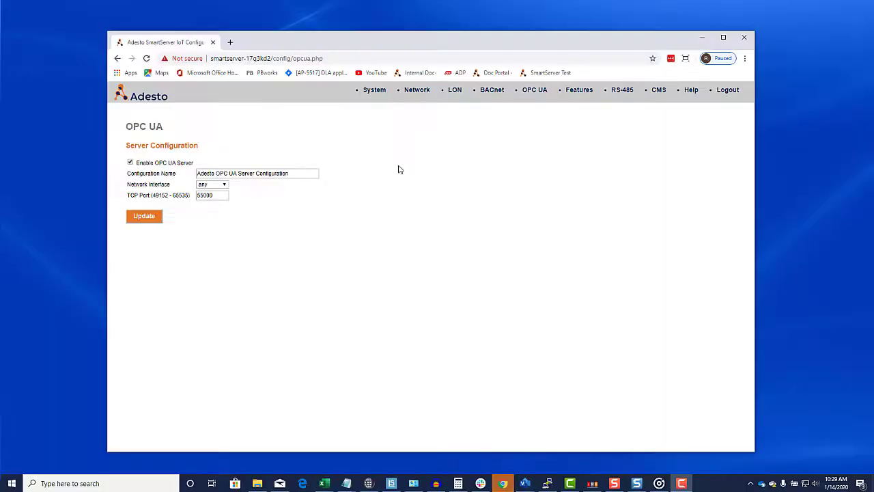
Step: Disable IAP/MQ ports 1883 and 8883 on eth1 and eth0 in Features, then view RS-485 settings
left_click(586, 92)
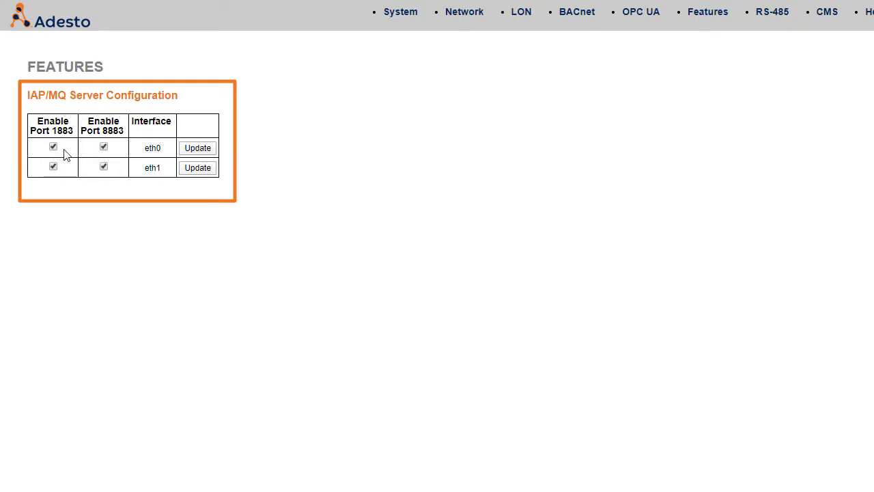
left_click(54, 167)
left_click(103, 167)
left_click(53, 146)
left_click(104, 147)
left_click(201, 169)
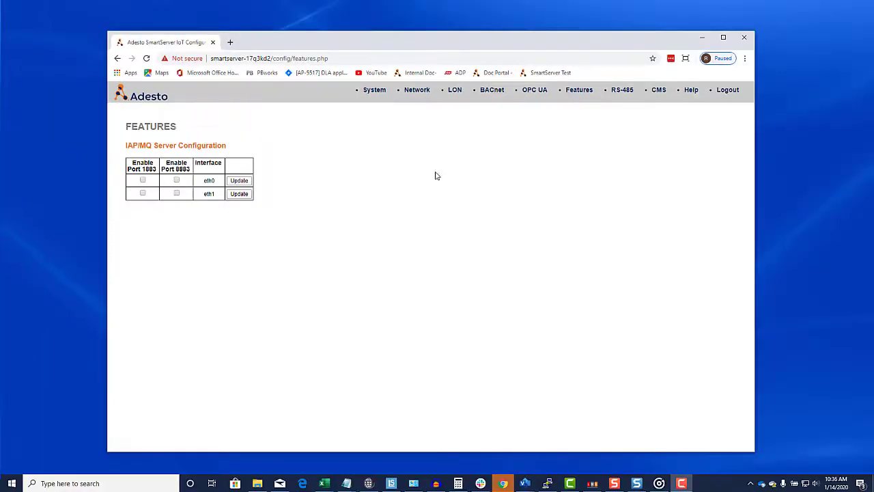
left_click(620, 89)
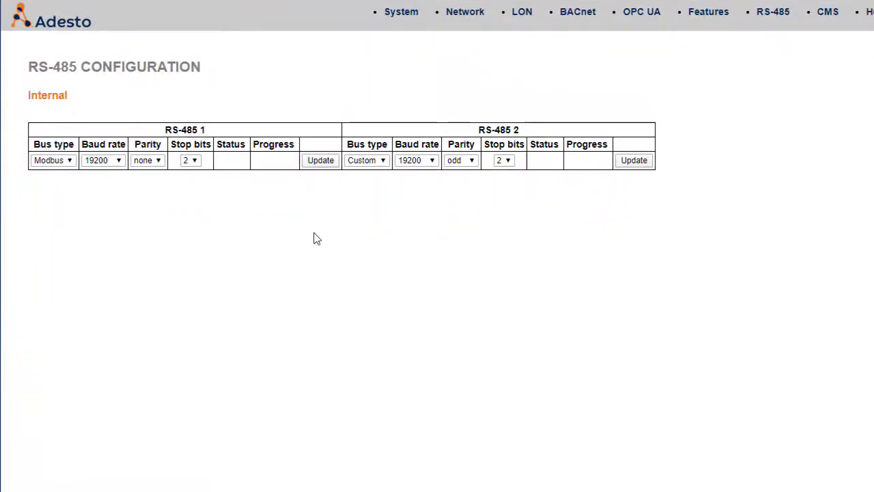
Step: Review RS-485 1 dropdowns, leaving it at Modbus, 19200 baud, no parity
left_click(71, 161)
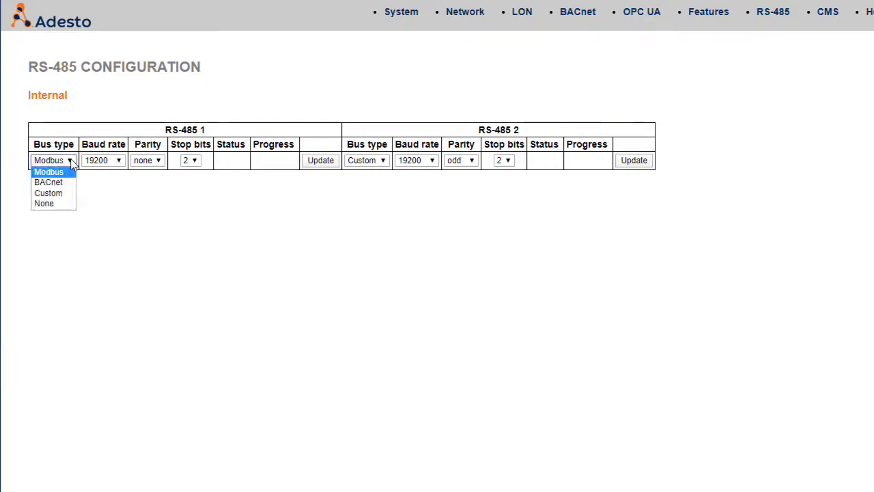
left_click(71, 161)
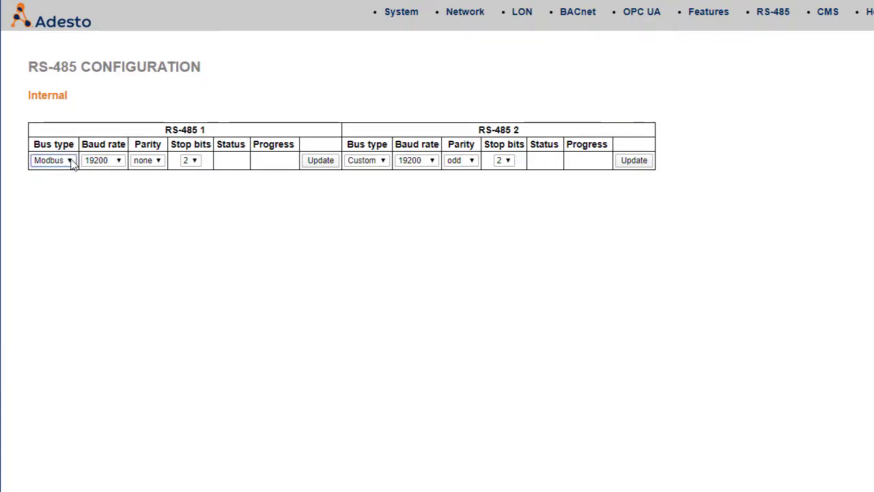
left_click(119, 164)
left_click(119, 164)
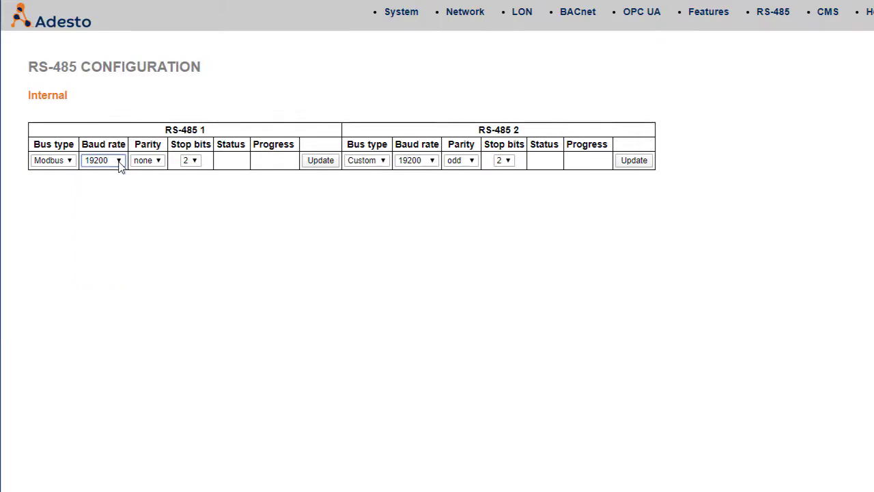
left_click(164, 162)
left_click(164, 161)
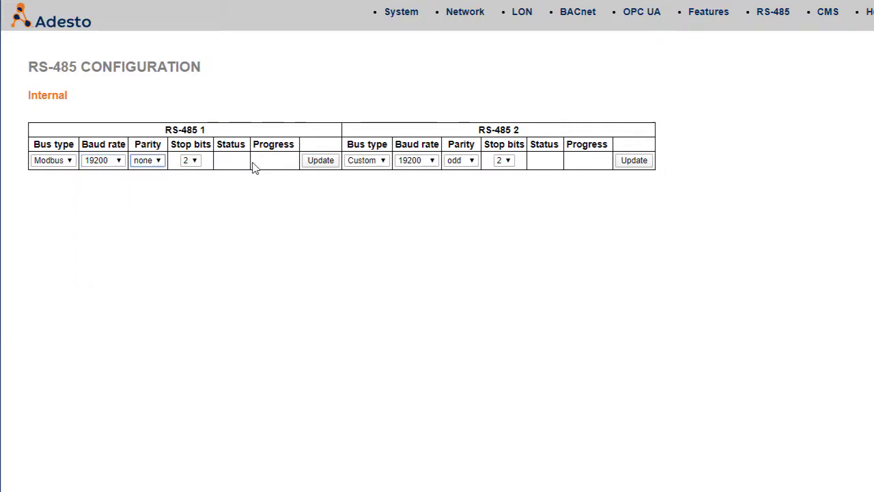
Step: Keep RS-485 2 bus type as Custom and launch the CMS
left_click(384, 166)
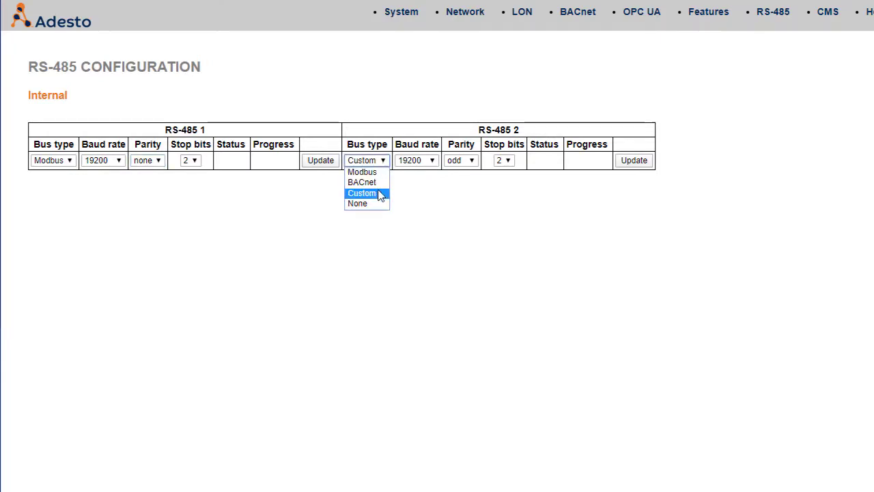
left_click(381, 193)
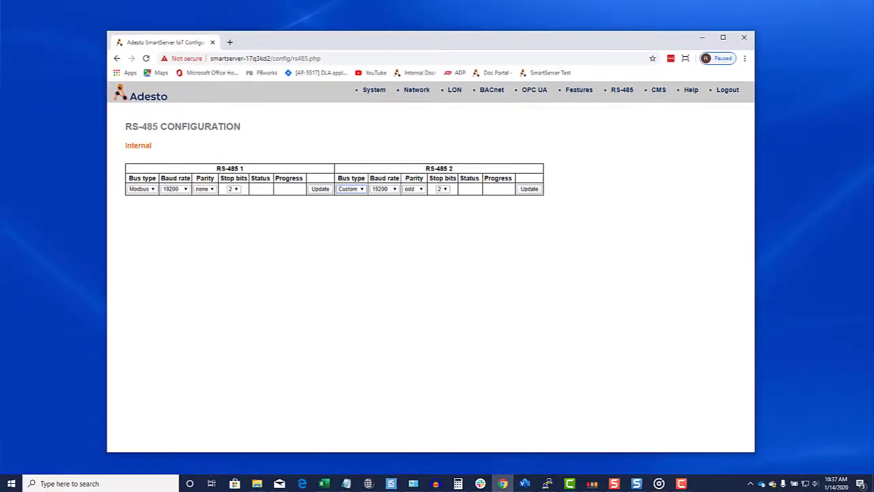
key("F10")
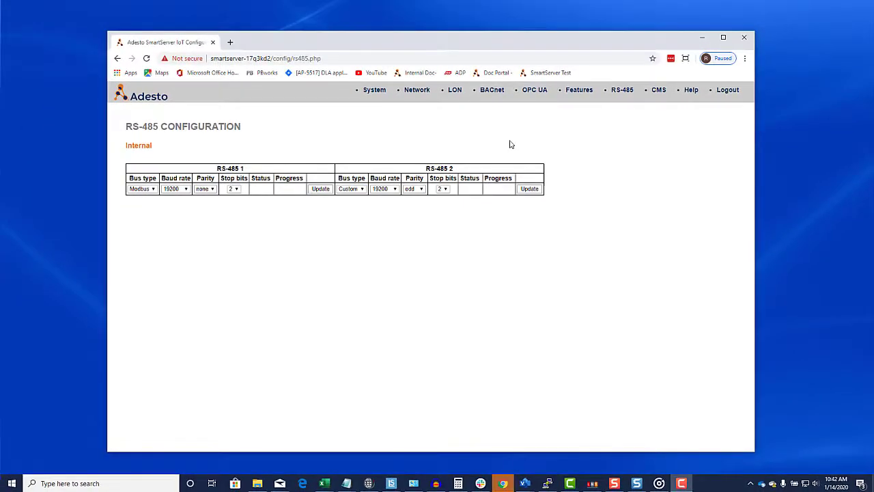
left_click(659, 92)
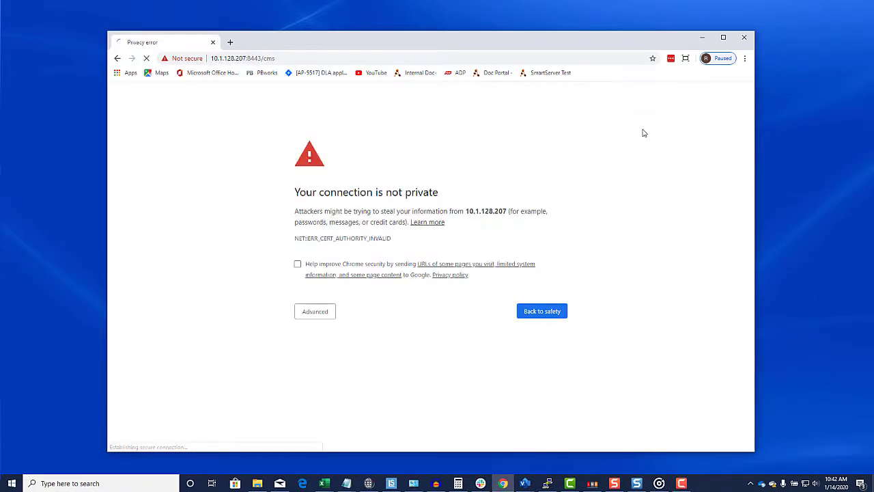